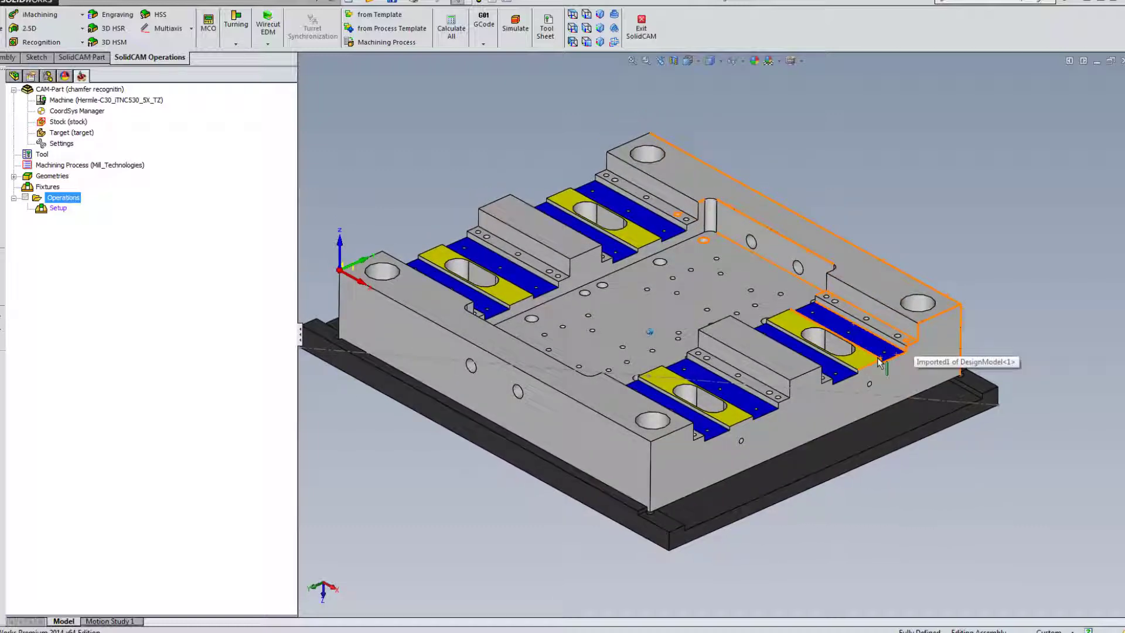
Step: Fit the part in view, add a Chamfer Recognition milling operation and start a new face geometry
{"action": "scroll", "coordinate": [887, 396], "scroll_direction": "down", "scroll_amount": 5}
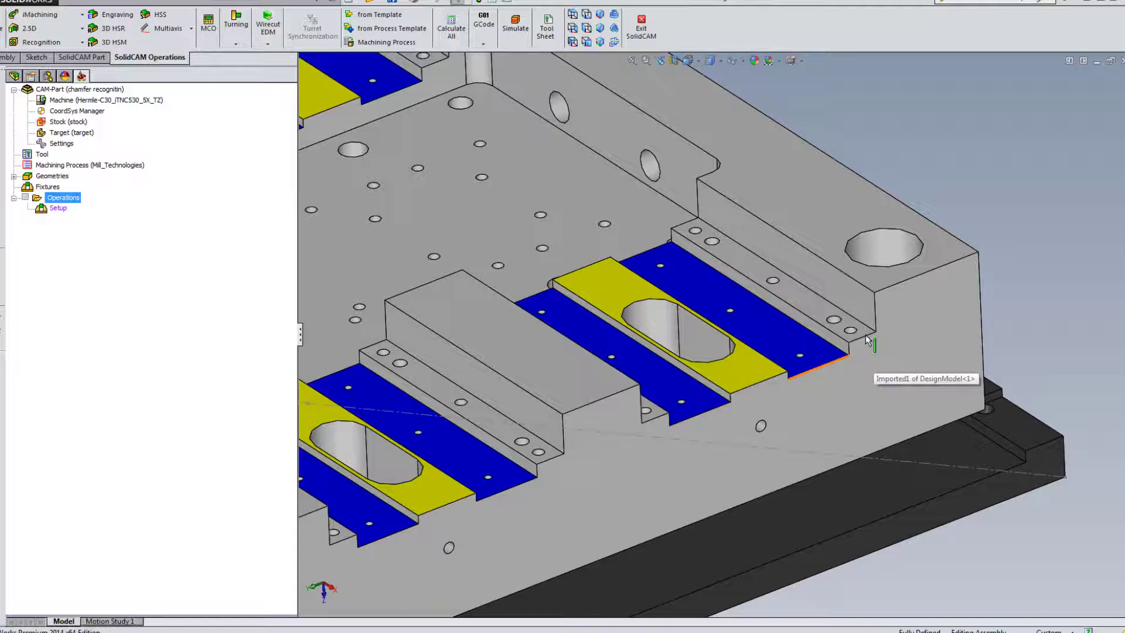
{"action": "key", "text": "z"}
{"action": "key", "text": "f"}
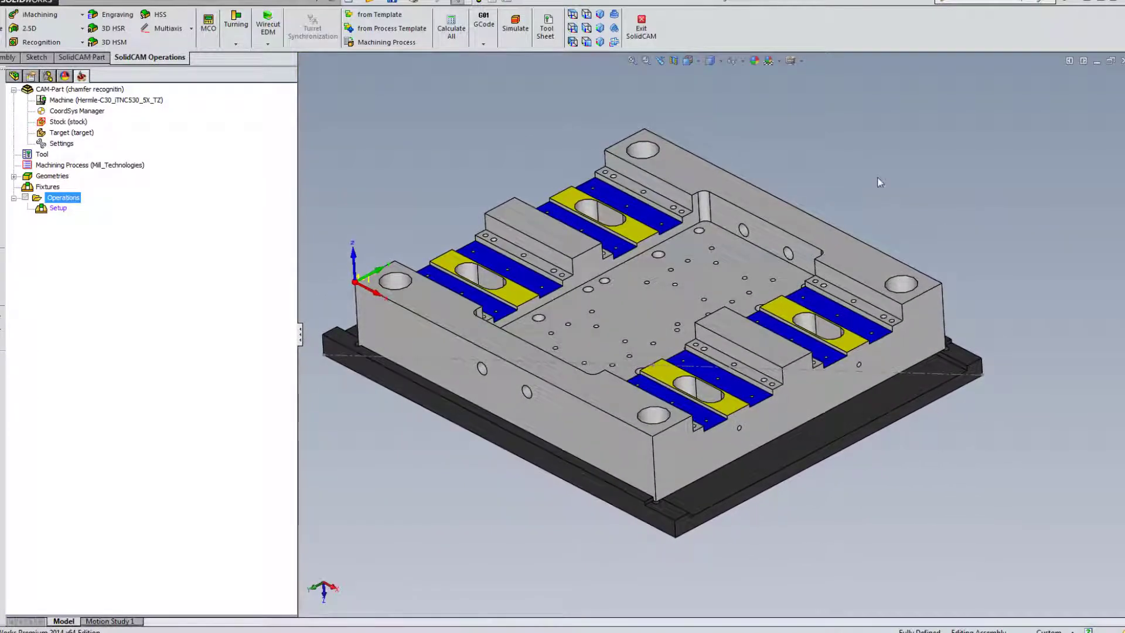
{"action": "right_click", "coordinate": [54, 200]}
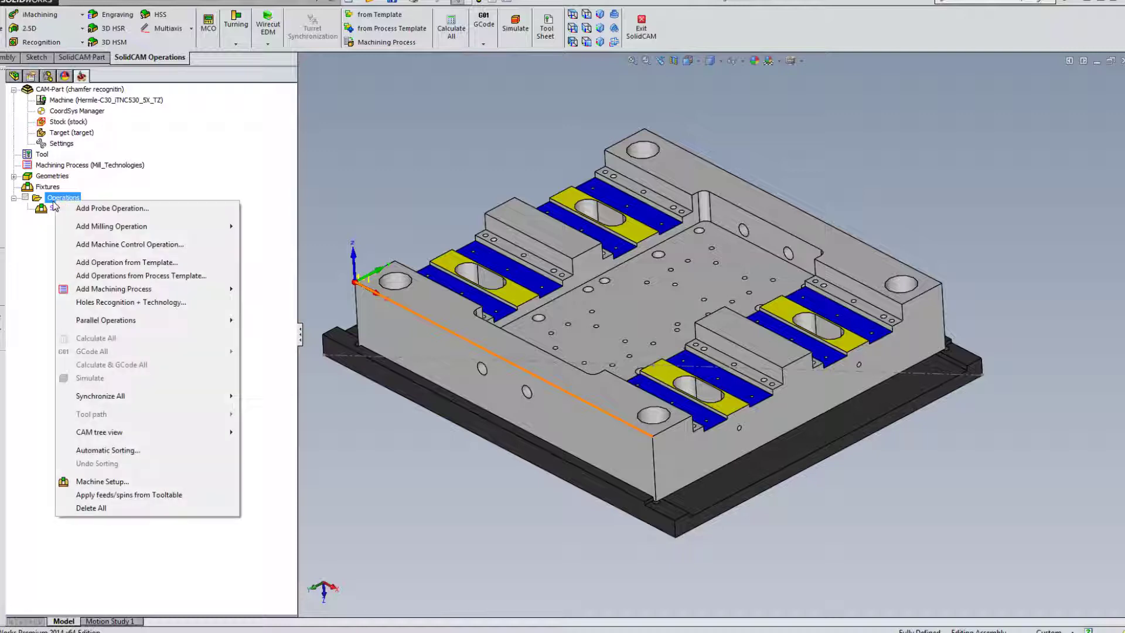
{"action": "mouse_move", "coordinate": [117, 228]}
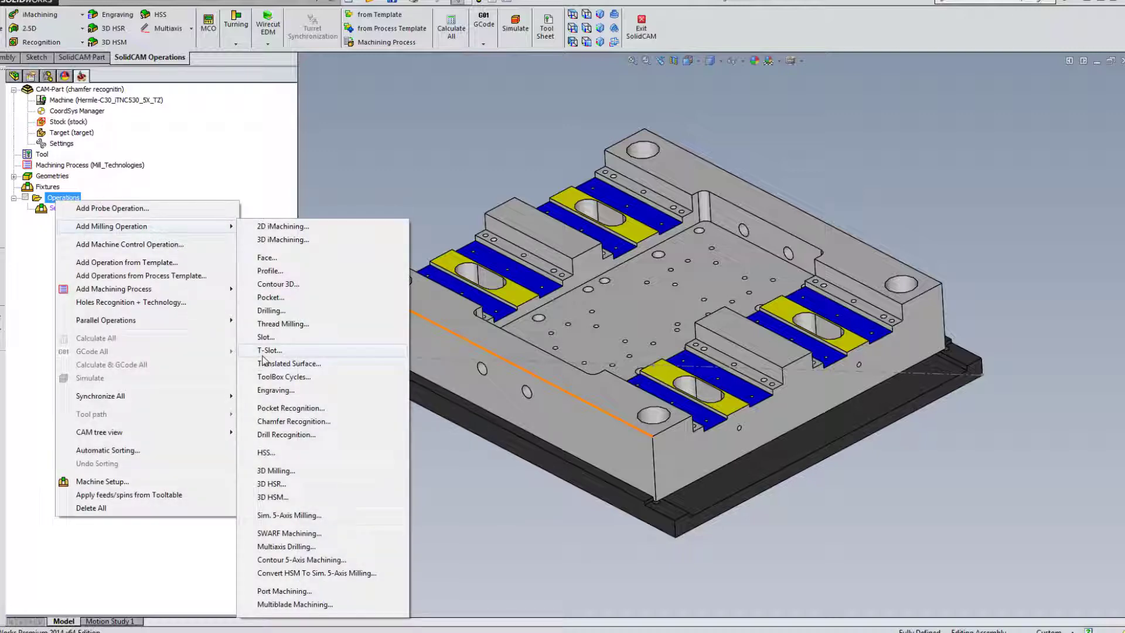
{"action": "left_click", "coordinate": [277, 422]}
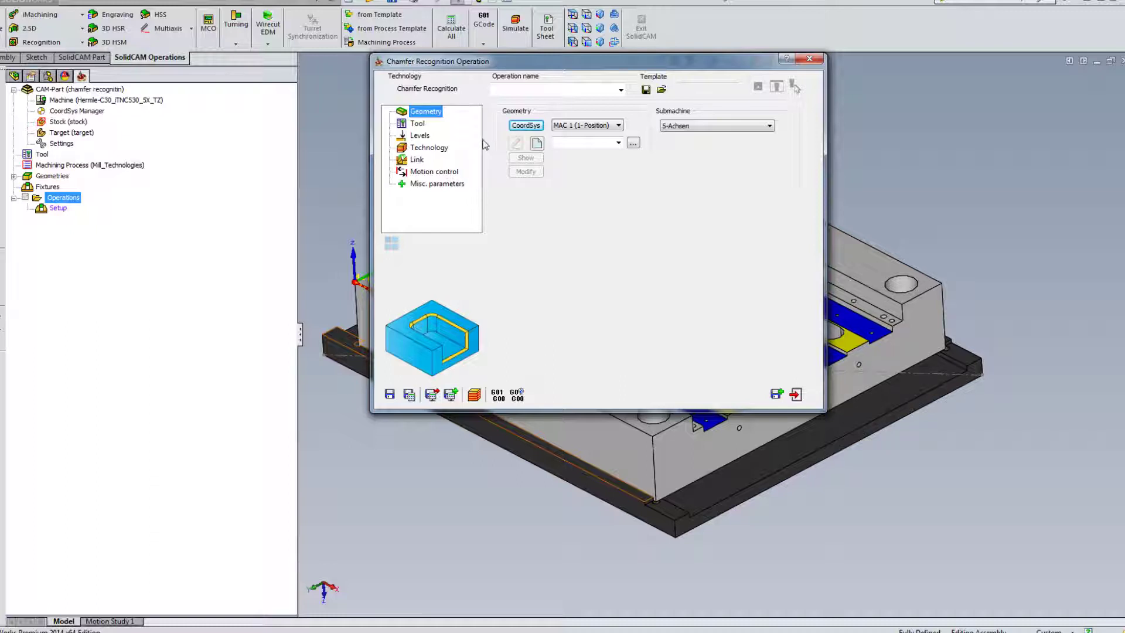
{"action": "left_click", "coordinate": [535, 144]}
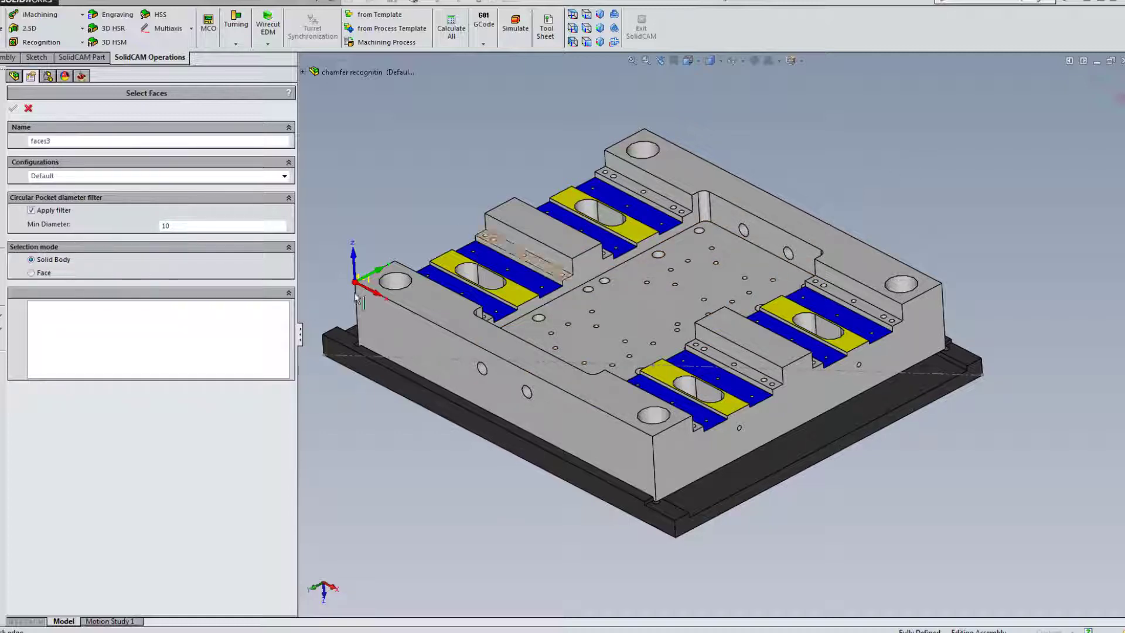
Step: Set Min Diameter to 20, pick the part's solid body and confirm the faces3 geometry
{"action": "double_click", "coordinate": [182, 228]}
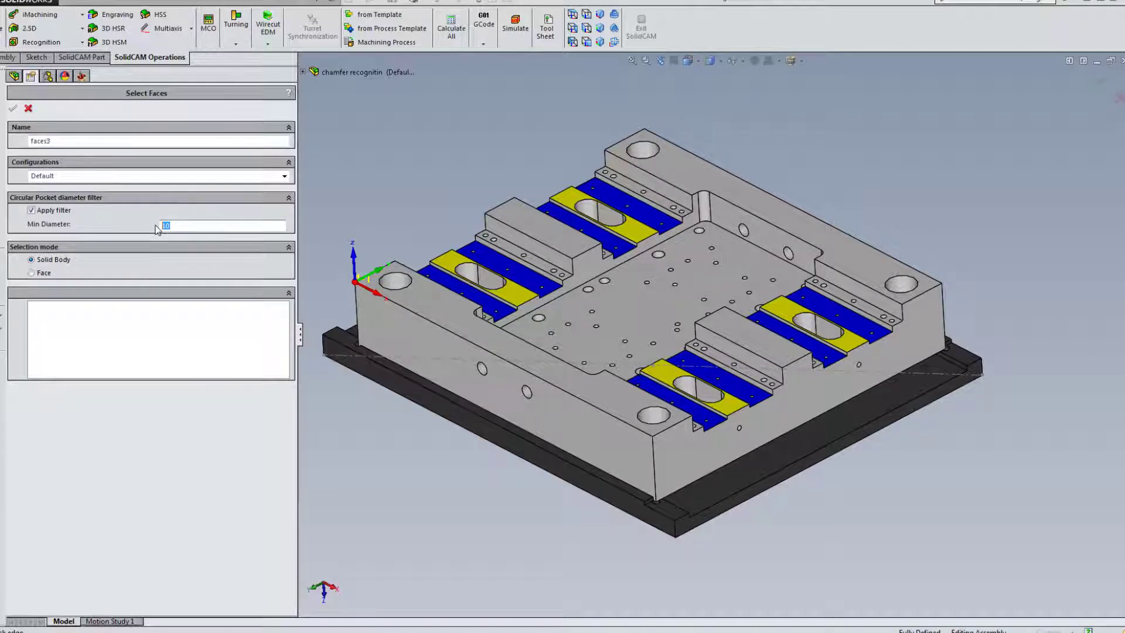
{"action": "type", "text": "20"}
{"action": "left_click", "coordinate": [221, 357]}
{"action": "left_click", "coordinate": [435, 308]}
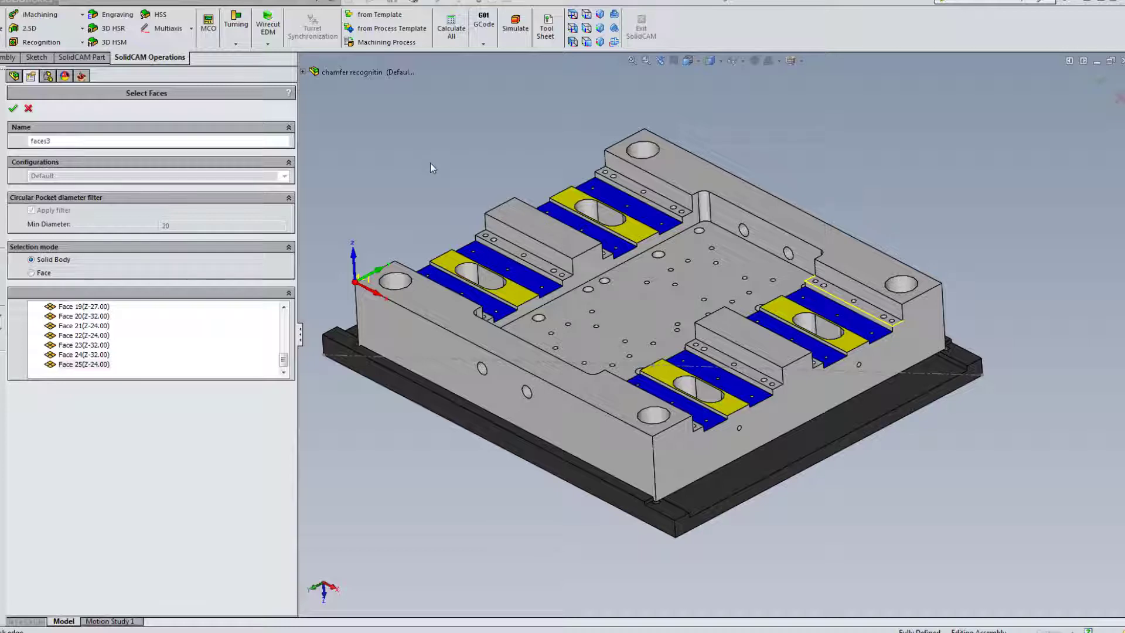
{"action": "left_click", "coordinate": [13, 110]}
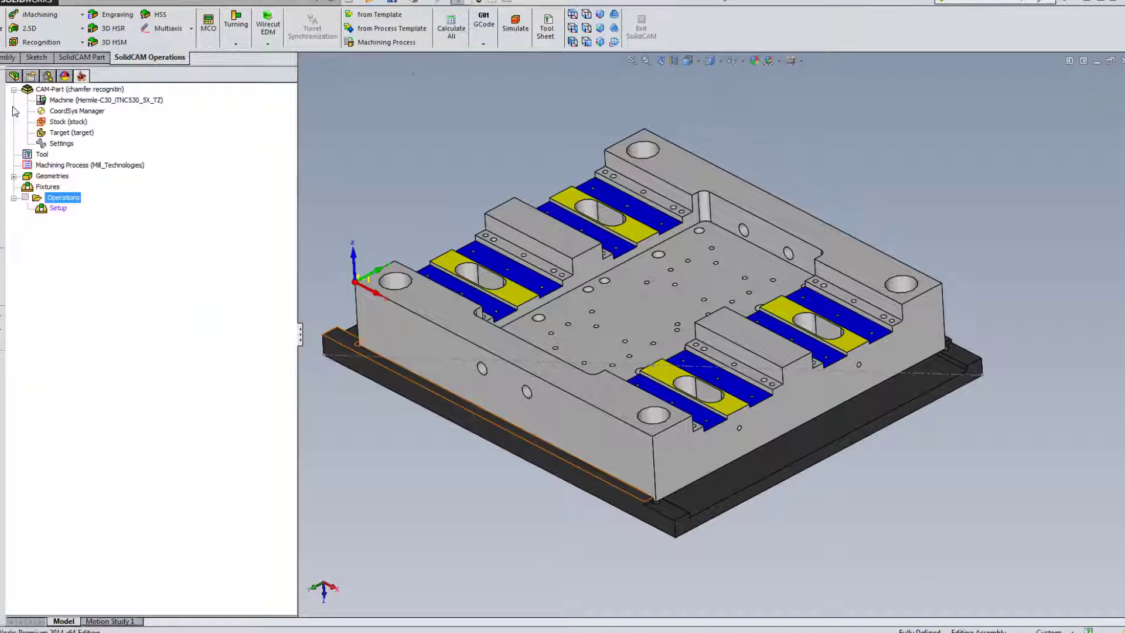
Step: Assign tool 3, the 10 mm spot drill, to the chamfer operation
{"action": "left_click", "coordinate": [419, 124]}
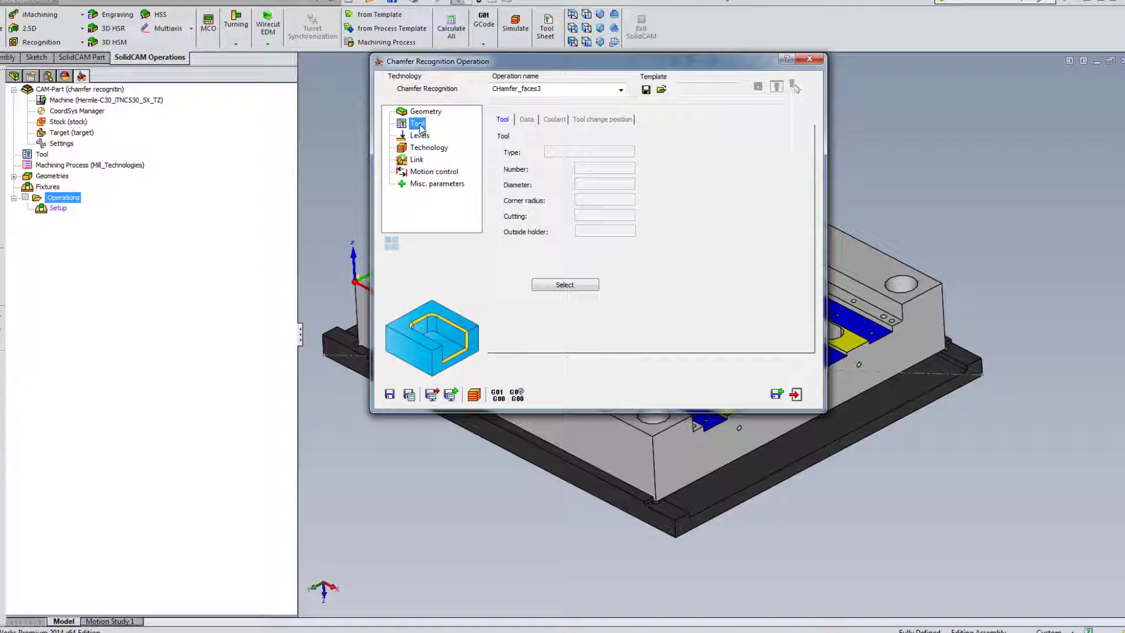
{"action": "left_click", "coordinate": [556, 284]}
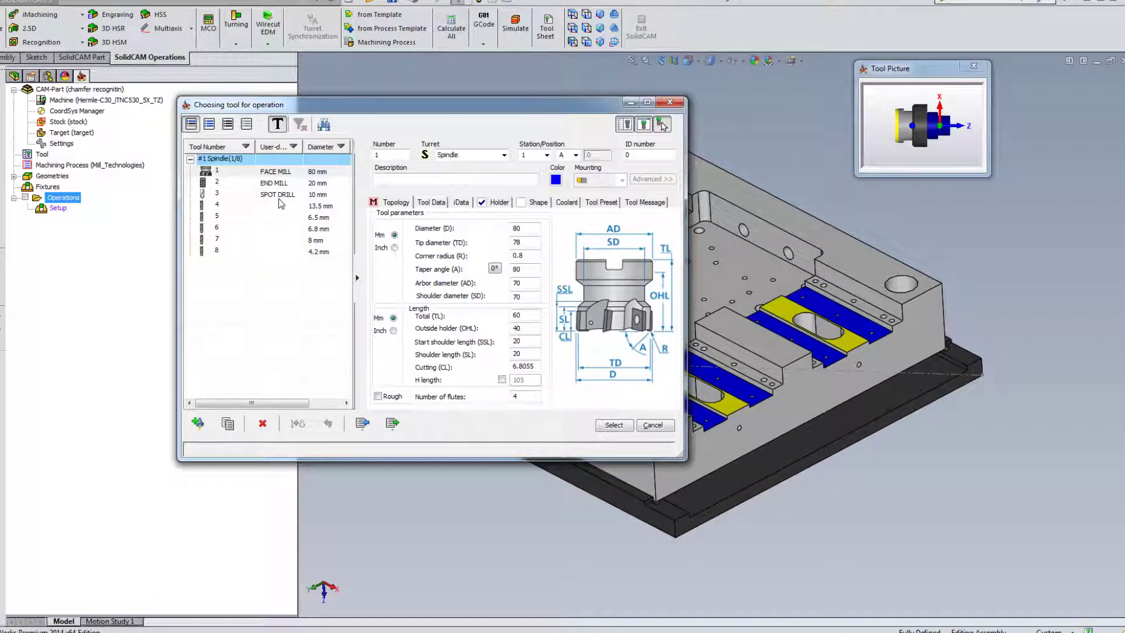
{"action": "left_click", "coordinate": [276, 194]}
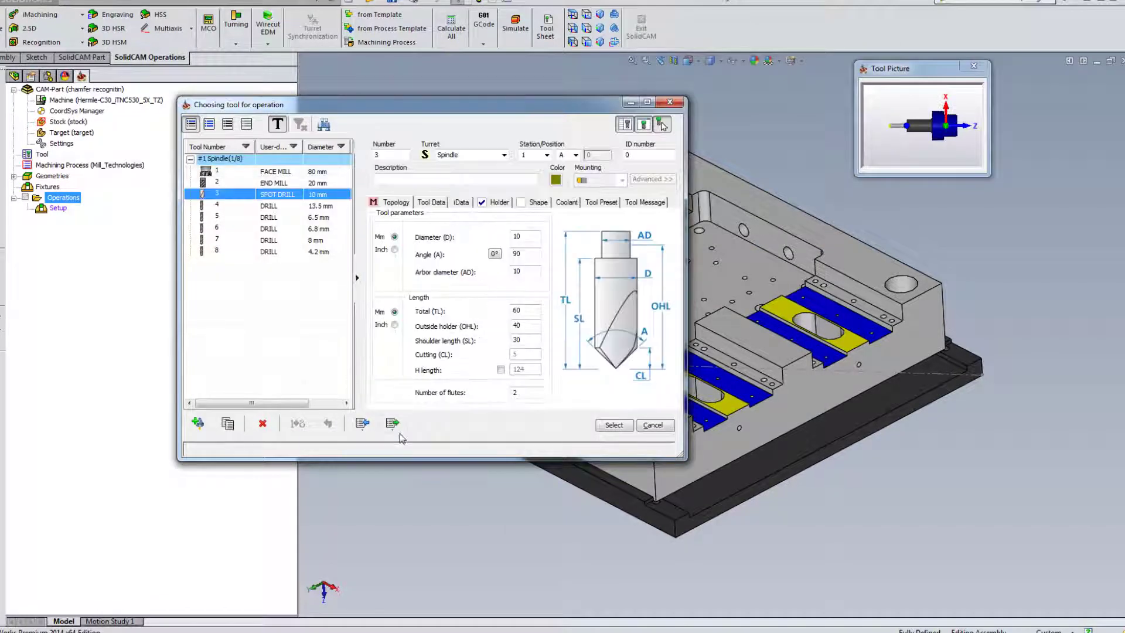
{"action": "left_click", "coordinate": [614, 424]}
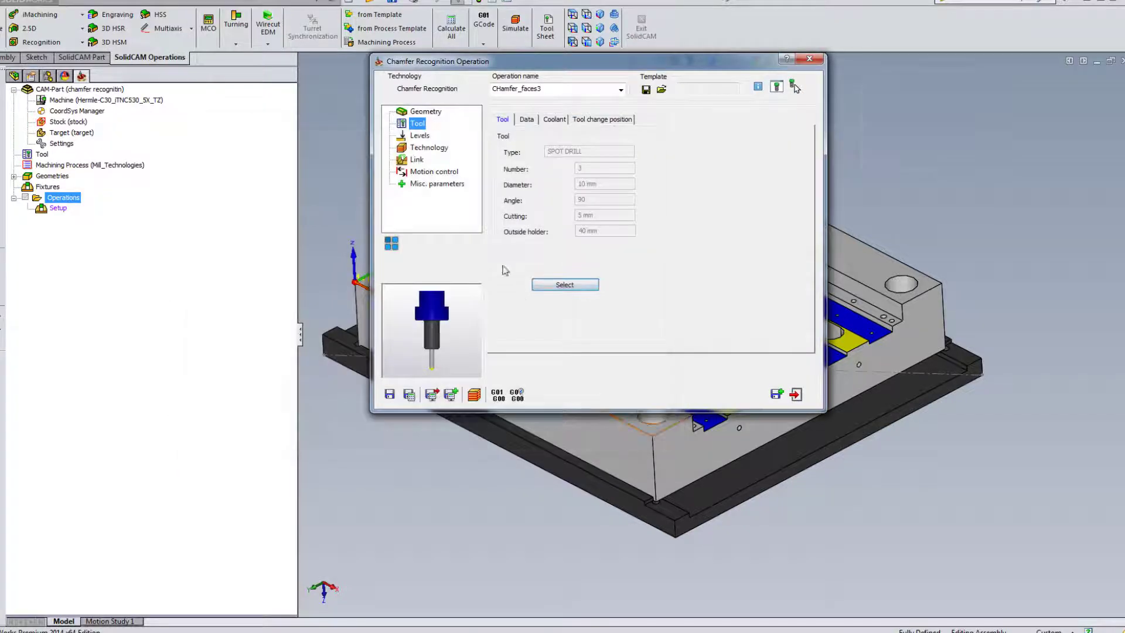
Step: Set the chamfer depth to 0.5 on the Levels page
{"action": "left_click", "coordinate": [419, 136]}
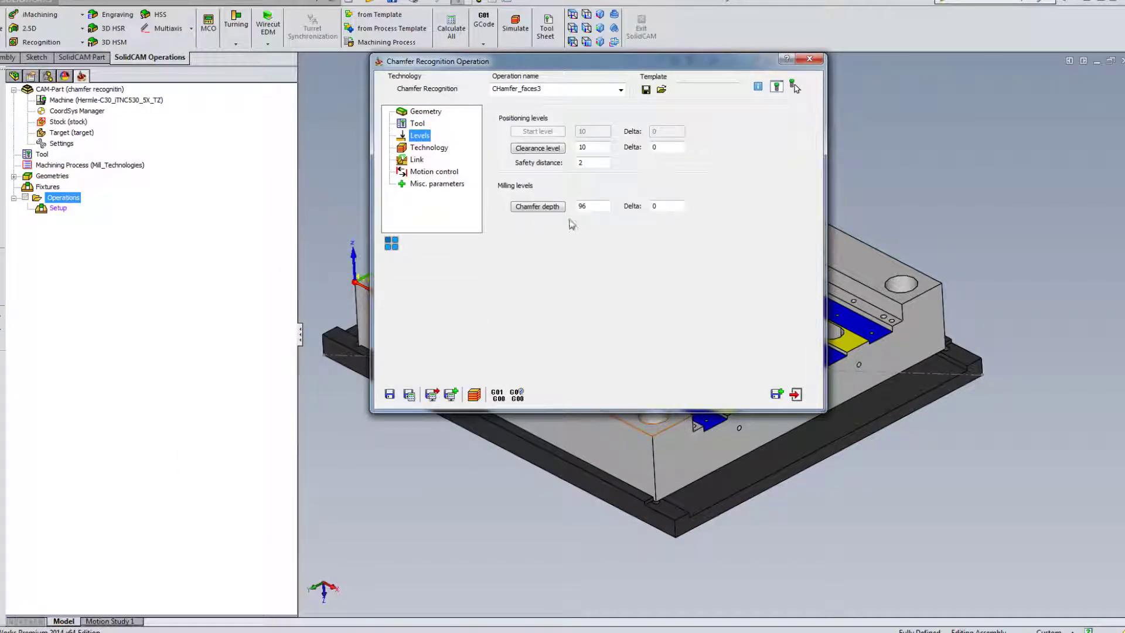
{"action": "double_click", "coordinate": [579, 206]}
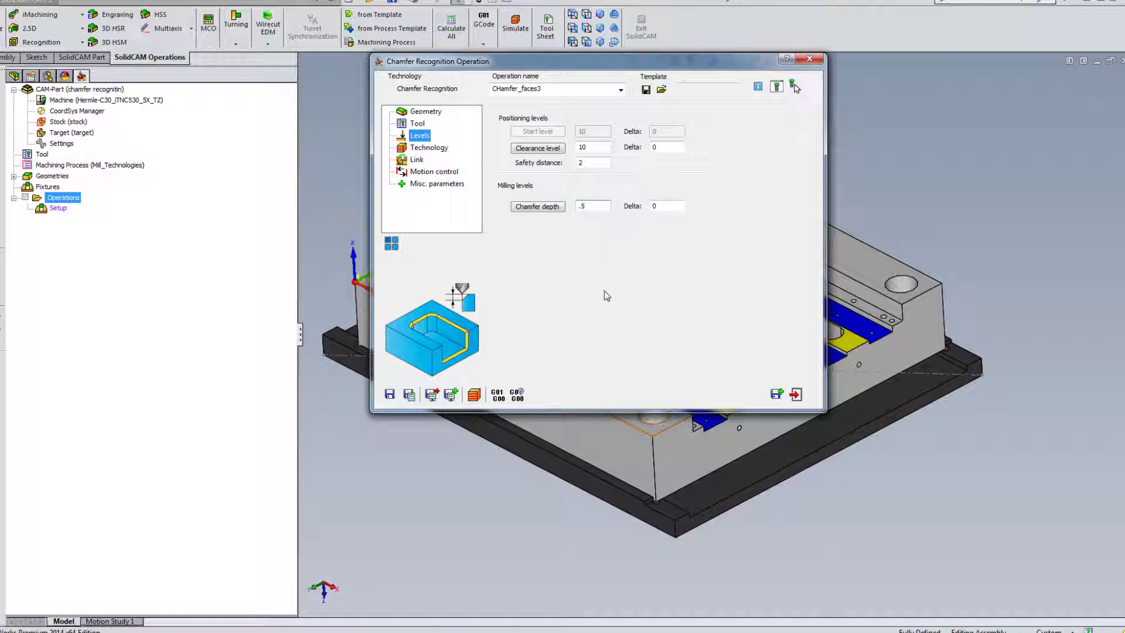
{"action": "left_click", "coordinate": [428, 147]}
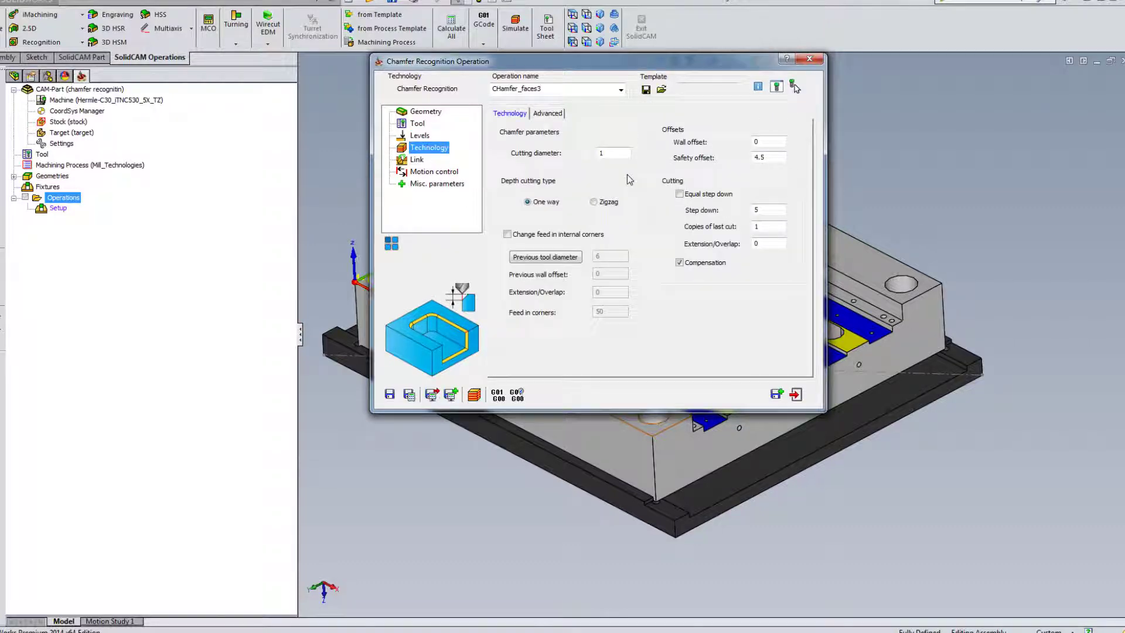
Step: Check cutting diameter and 4.5 safety offset, set Normal lead in/out, then calculate and simulate
{"action": "left_click", "coordinate": [611, 219]}
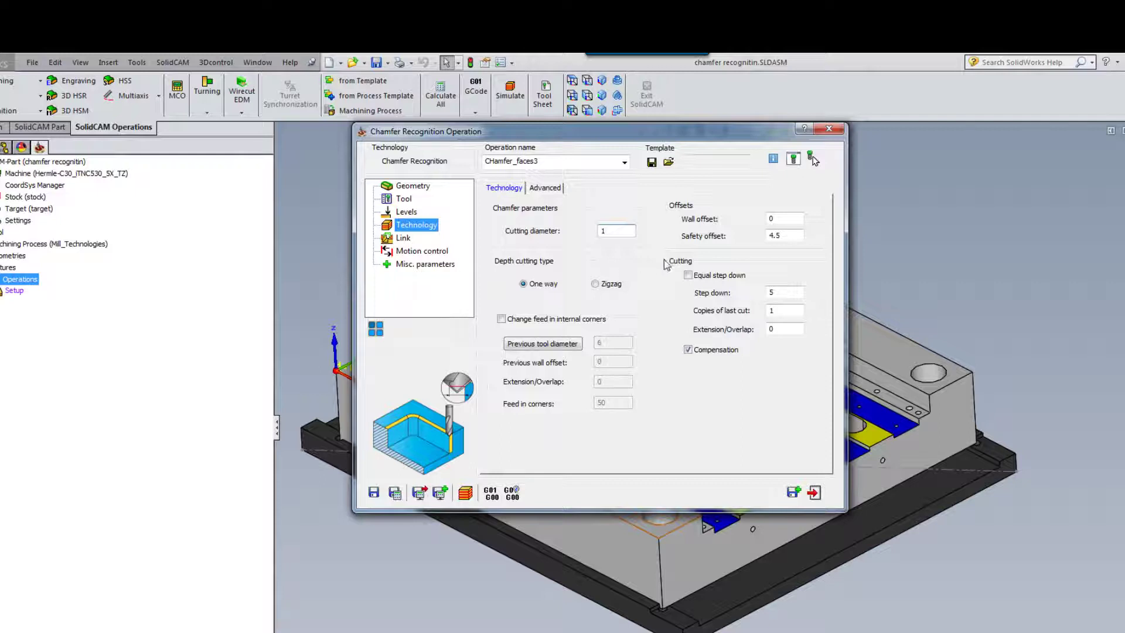
{"action": "left_click", "coordinate": [784, 234]}
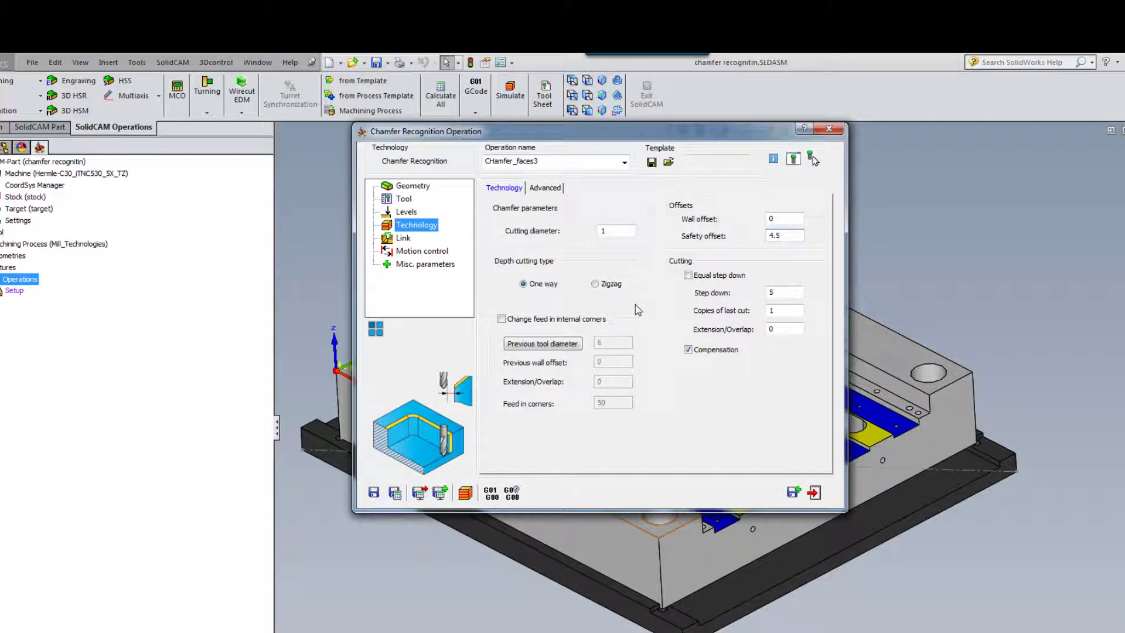
{"action": "left_click", "coordinate": [404, 238]}
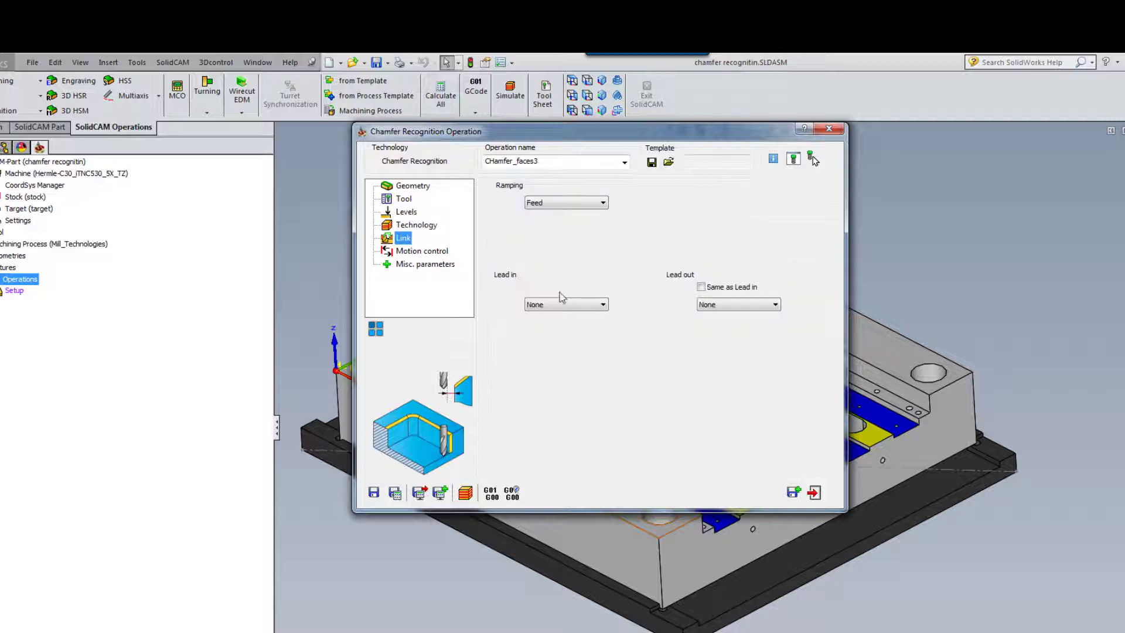
{"action": "left_click", "coordinate": [577, 305]}
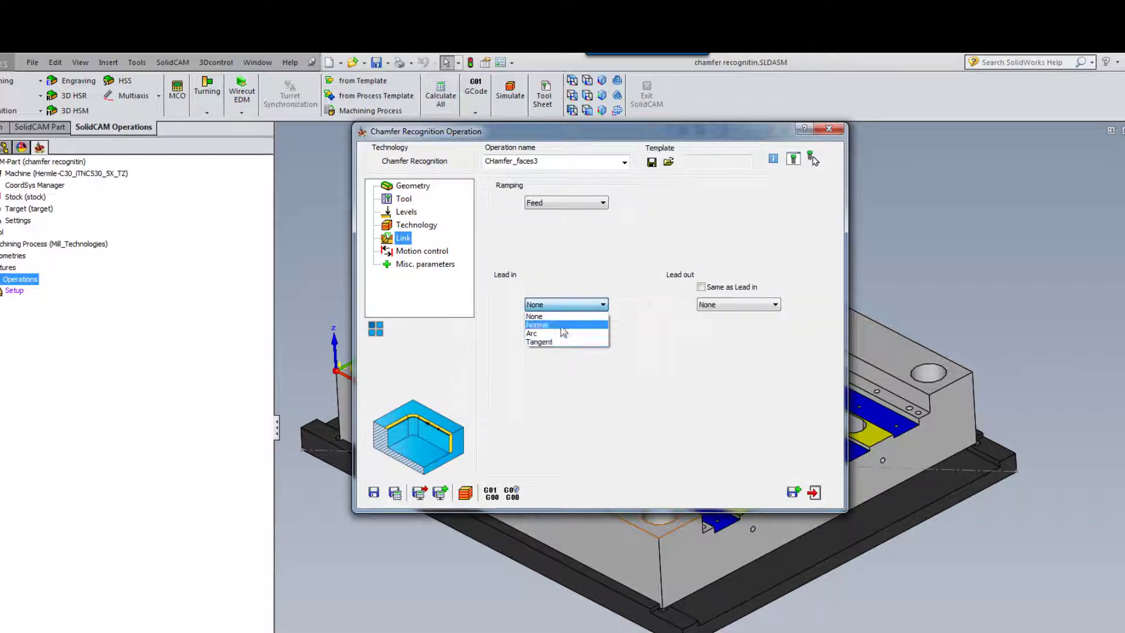
{"action": "left_click", "coordinate": [562, 326]}
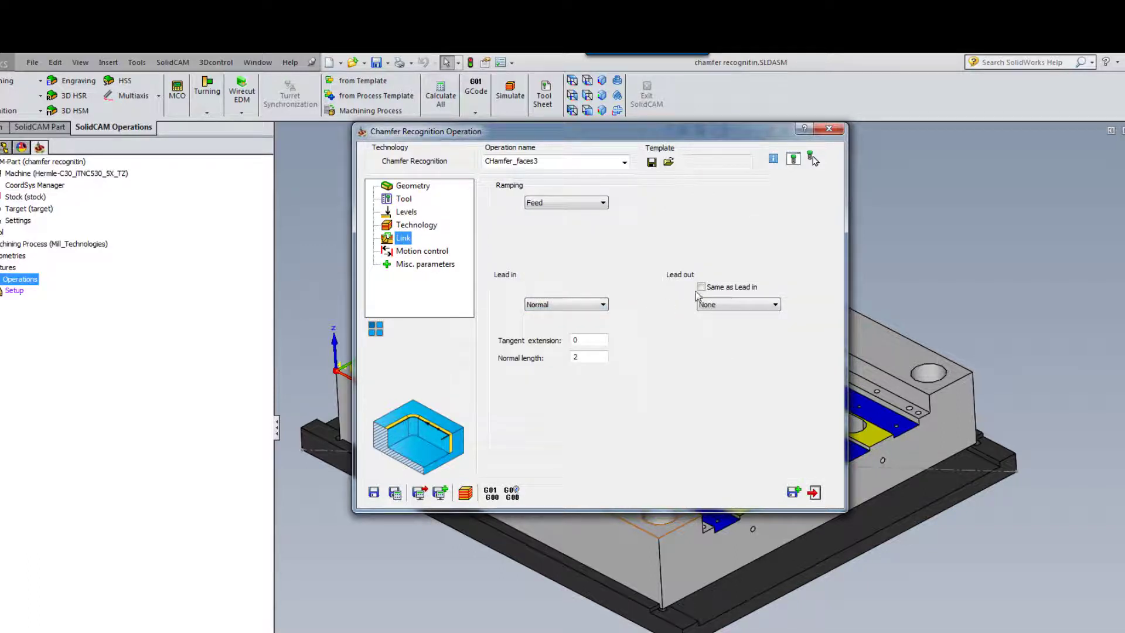
{"action": "left_click", "coordinate": [702, 287]}
{"action": "left_click", "coordinate": [466, 493]}
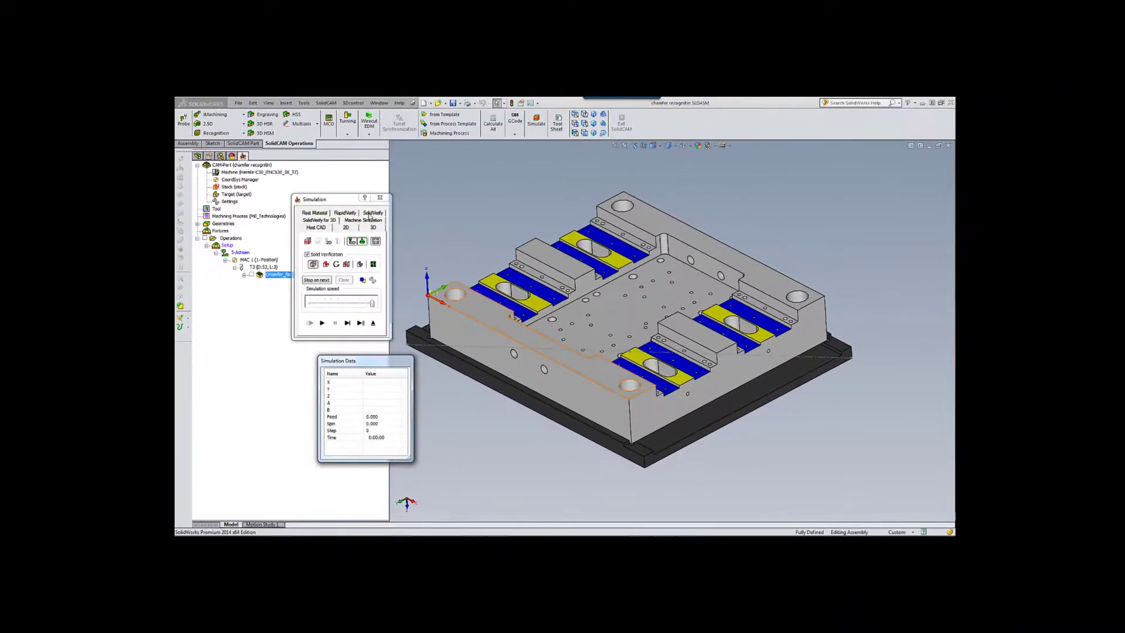
Step: Run the SolidVerify 3D simulation at about half speed and zoom in on the chamfered front edge
{"action": "left_click", "coordinate": [371, 219]}
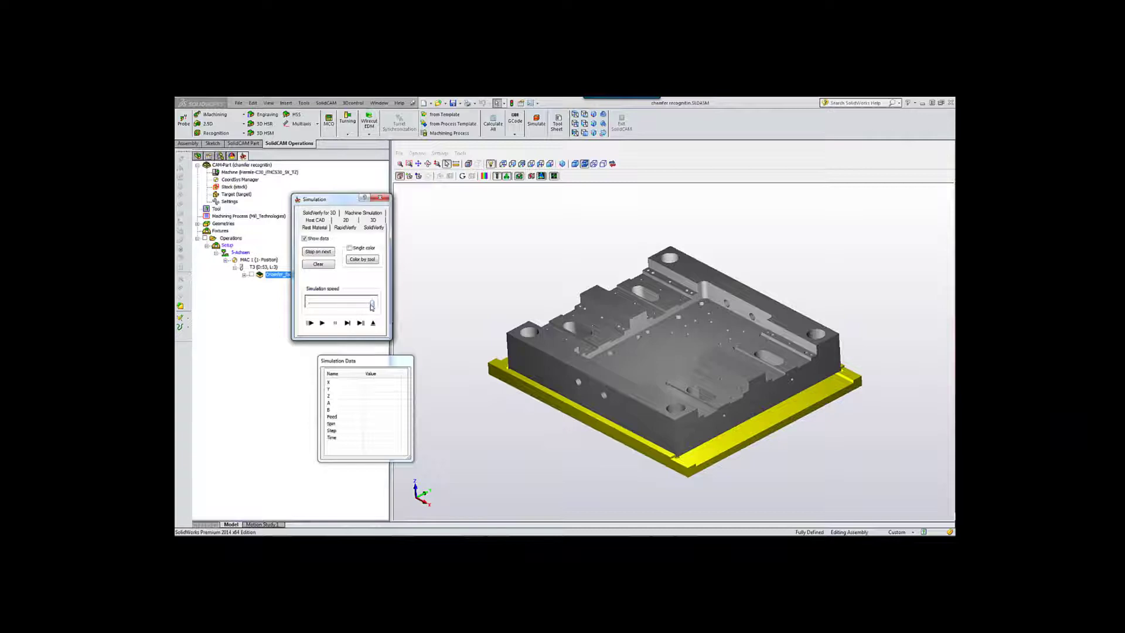
{"action": "left_click_drag", "start_coordinate": [372, 304], "coordinate": [331, 303]}
{"action": "left_click", "coordinate": [323, 323]}
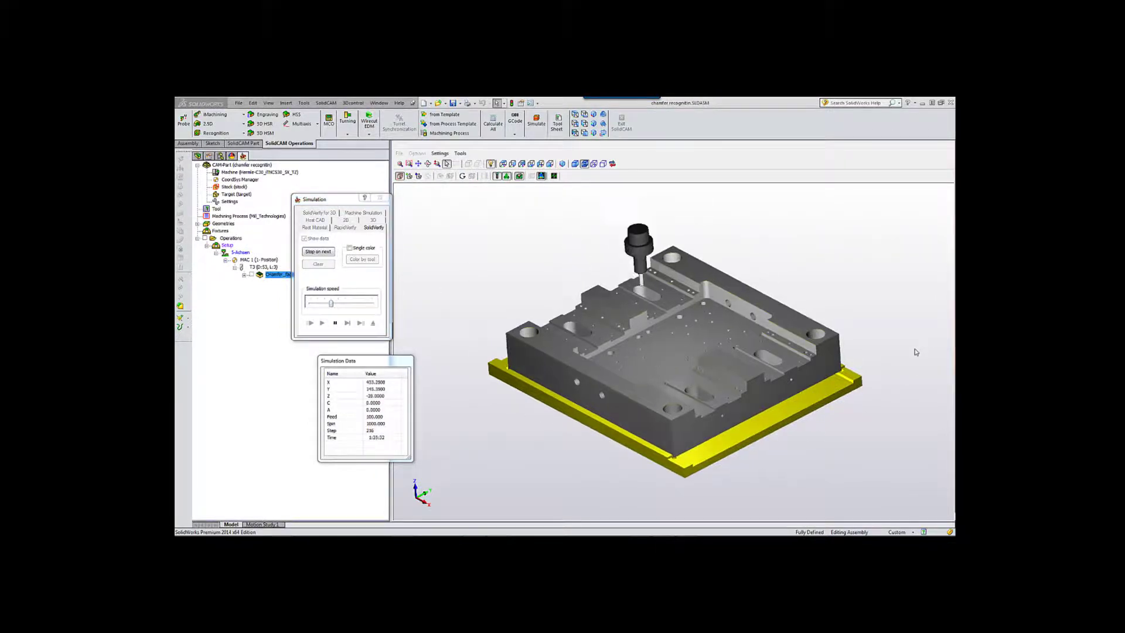
{"action": "middle_click_drag", "start_coordinate": [927, 354], "coordinate": [879, 317]}
{"action": "scroll", "coordinate": [919, 353], "scroll_direction": "up", "scroll_amount": 5}
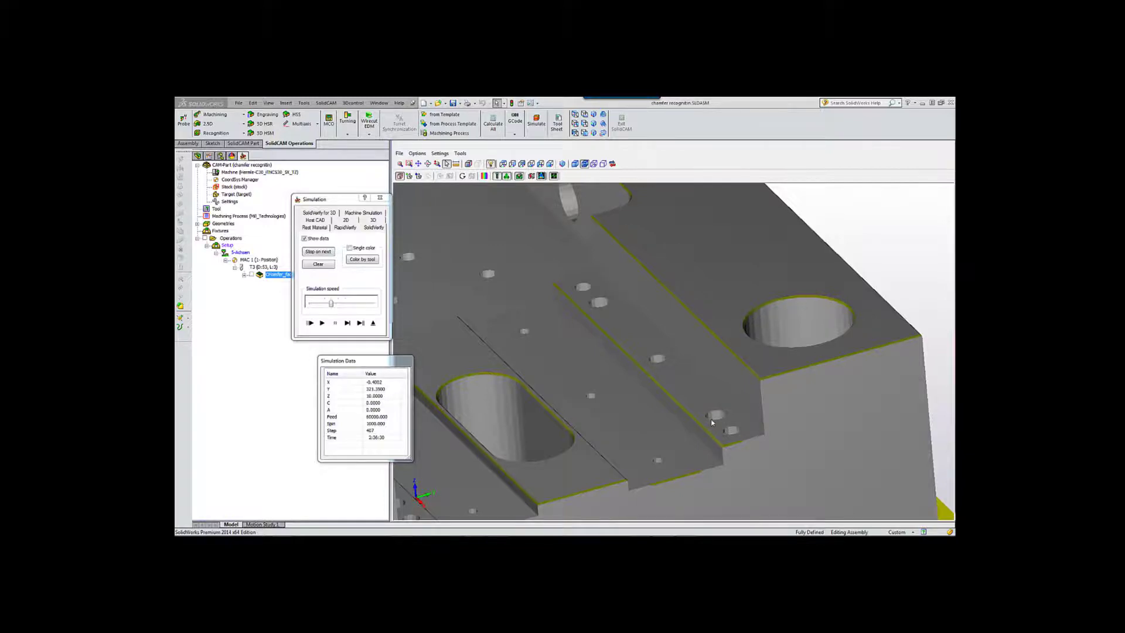
{"action": "scroll", "coordinate": [715, 477], "scroll_direction": "up", "scroll_amount": 5}
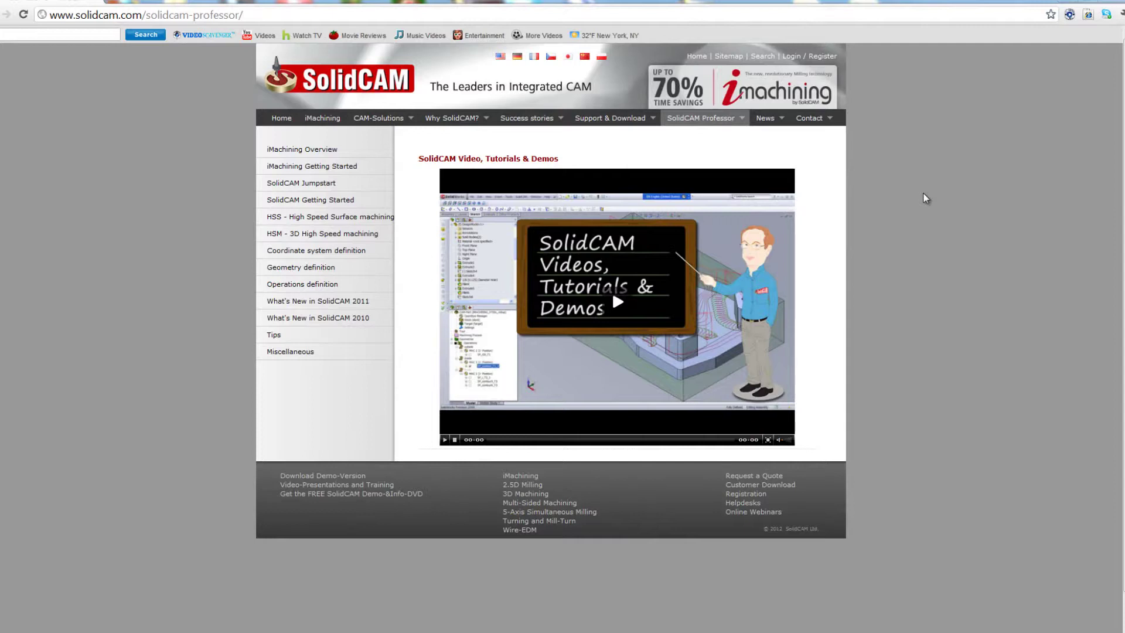
Step: Show the SolidCAM Professor menu's tutorial topics on solidcam.com
{"action": "mouse_move", "coordinate": [714, 126]}
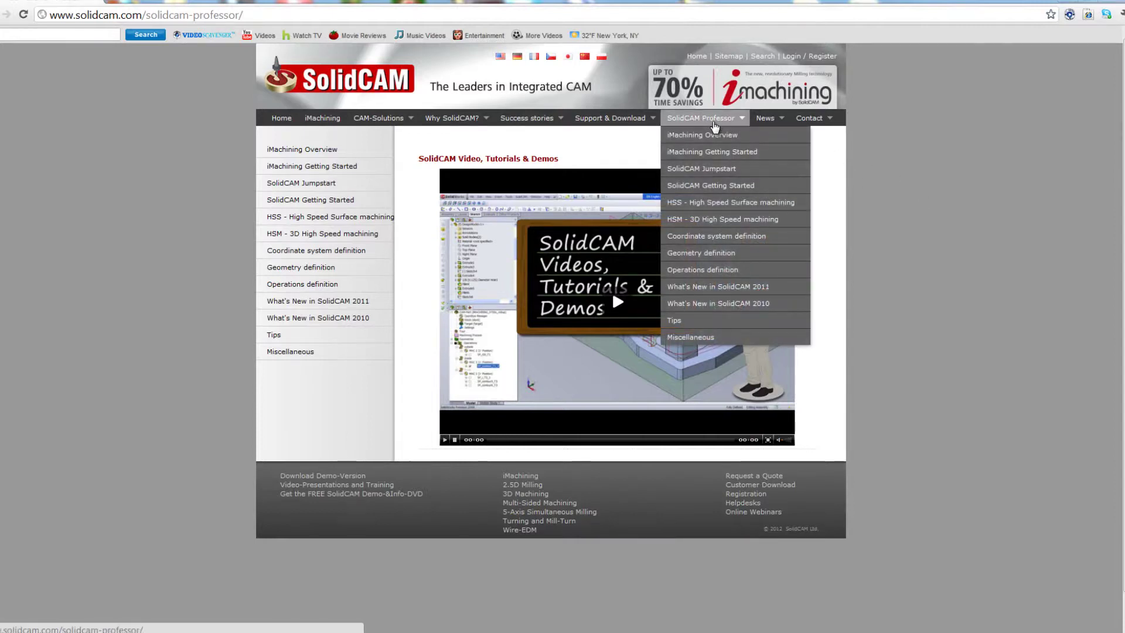